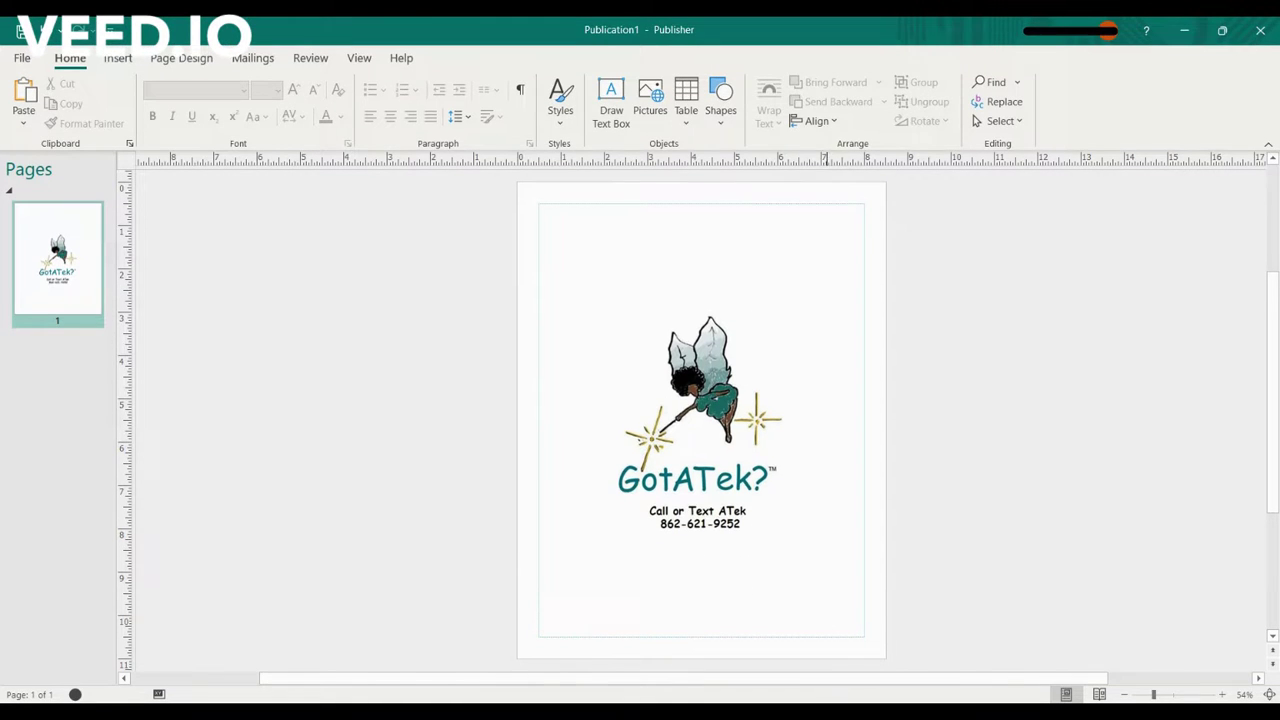
Delete the large GotATek logo and insert the Ad 2 picture from the drive in its place.
click(704, 446)
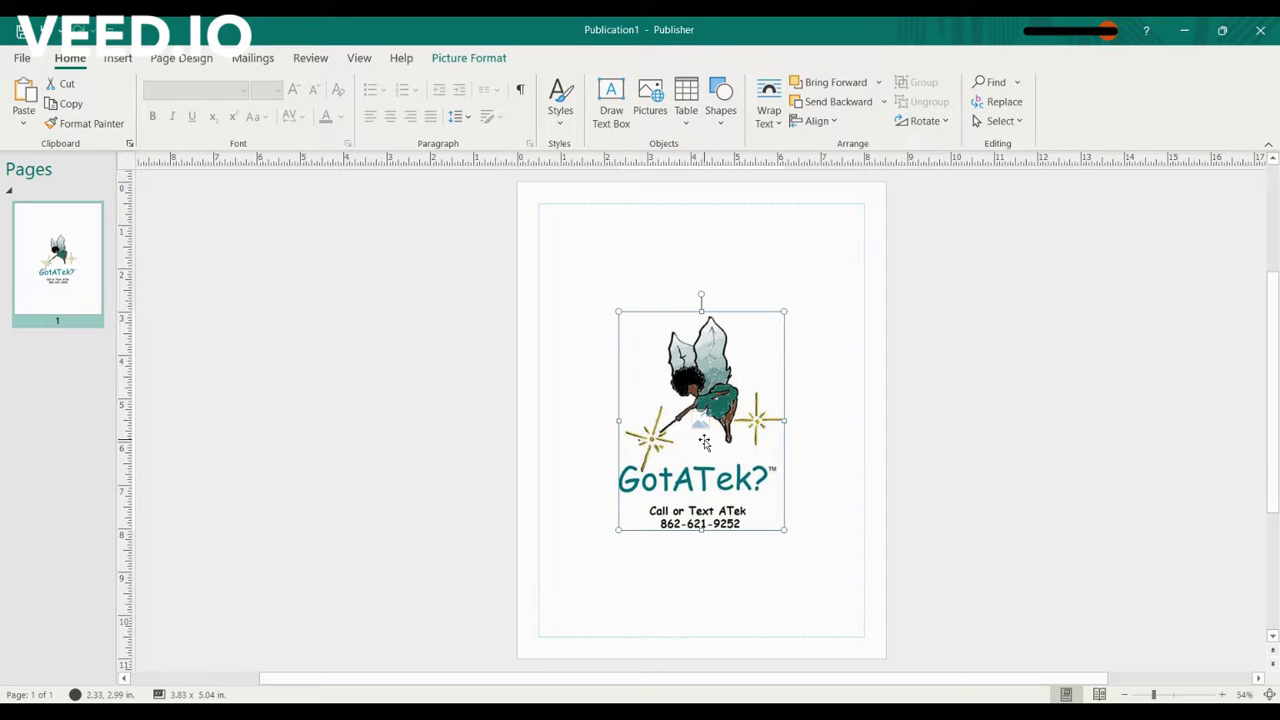
key(Delete)
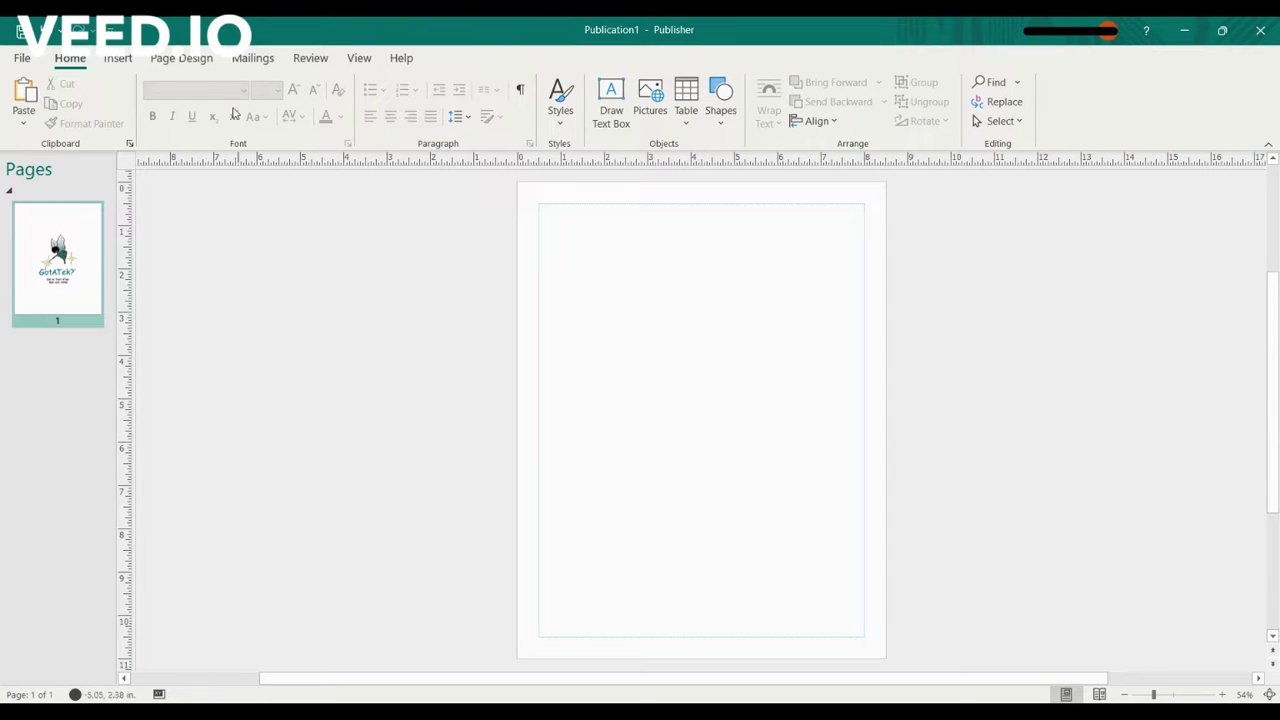
click(118, 60)
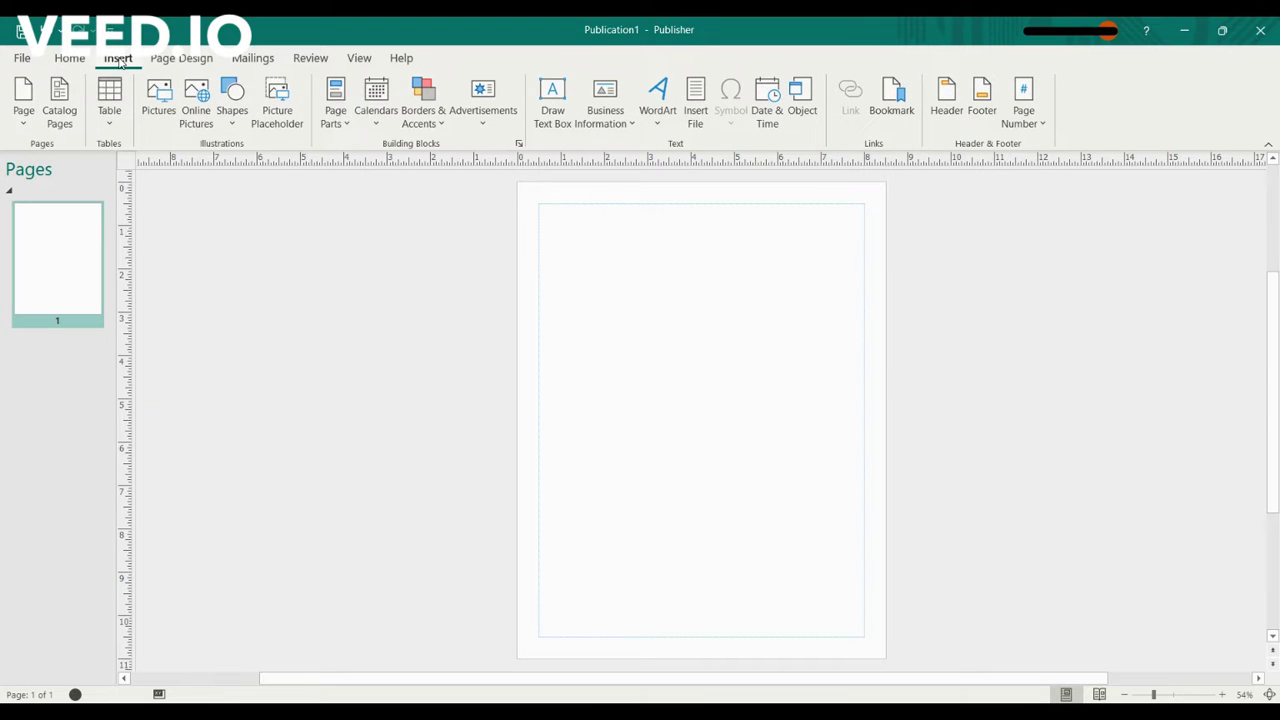
click(158, 100)
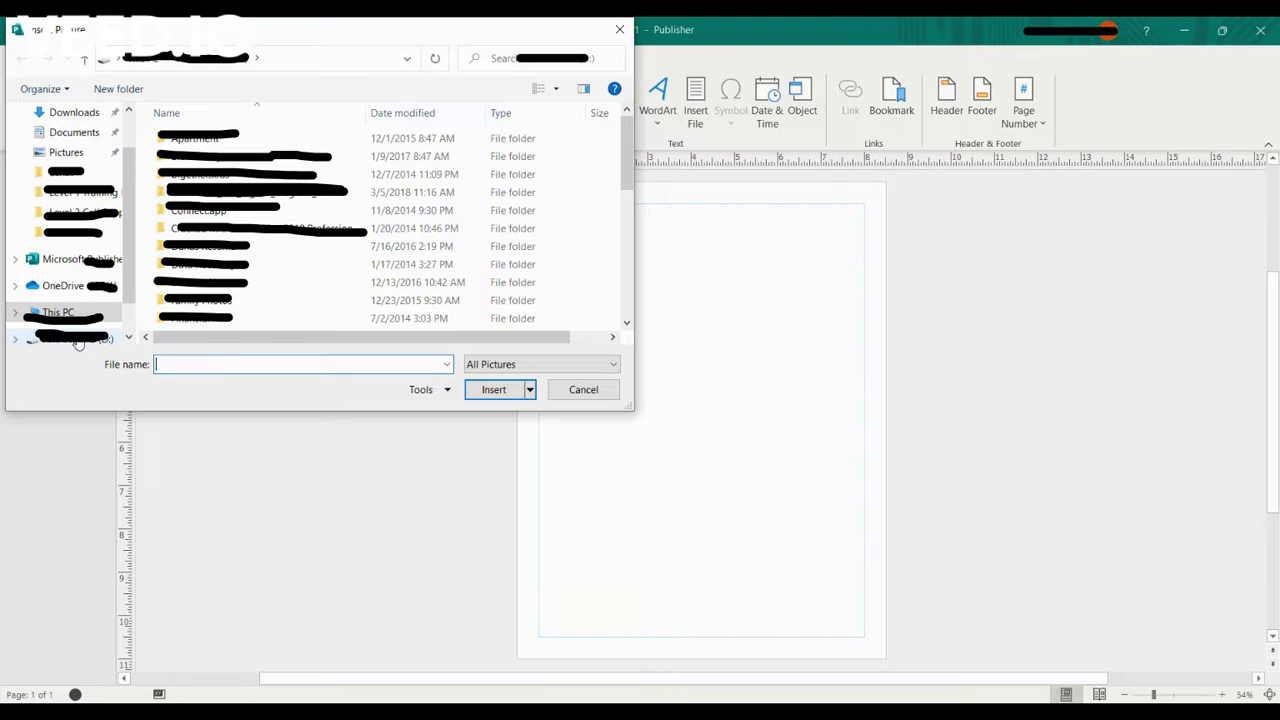
click(78, 340)
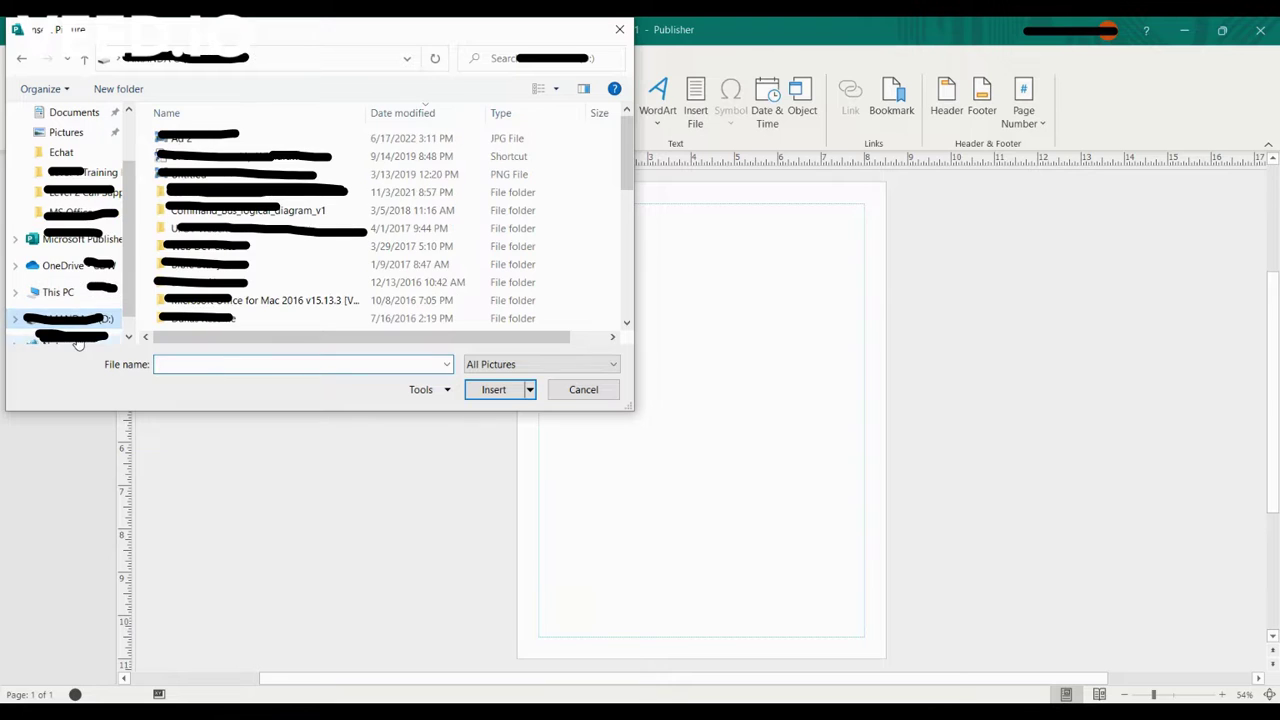
click(192, 142)
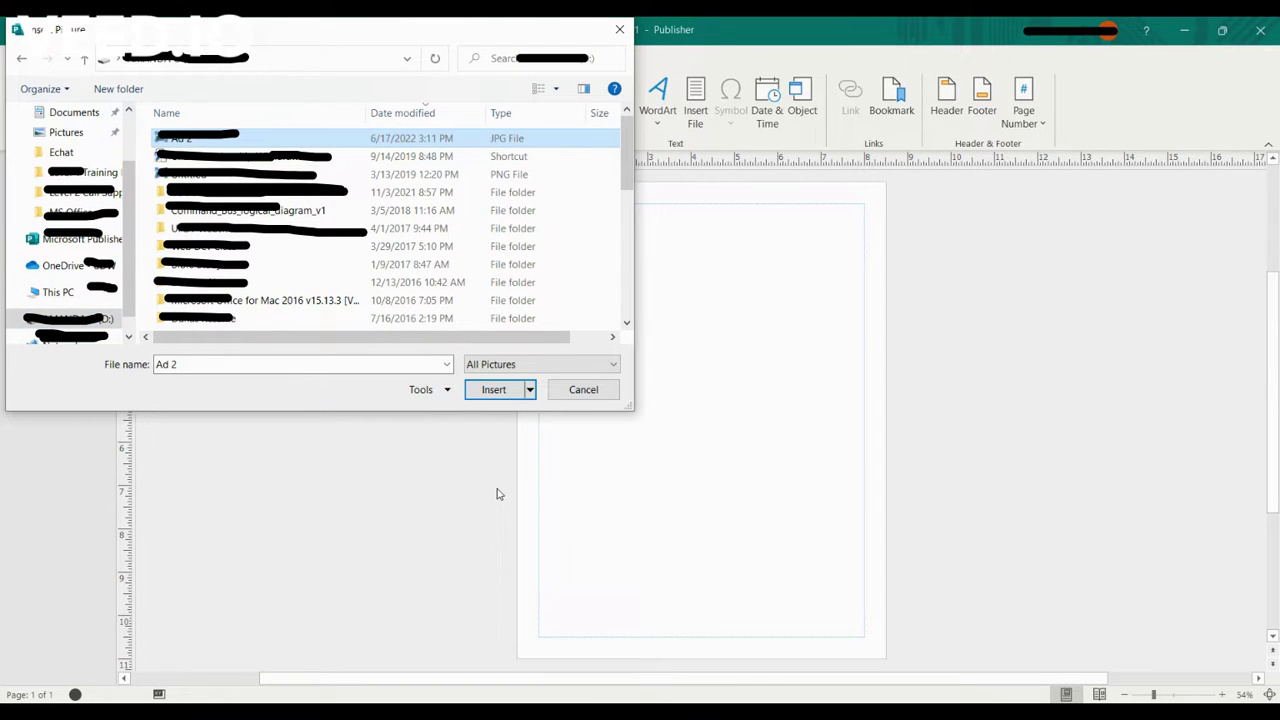
click(494, 390)
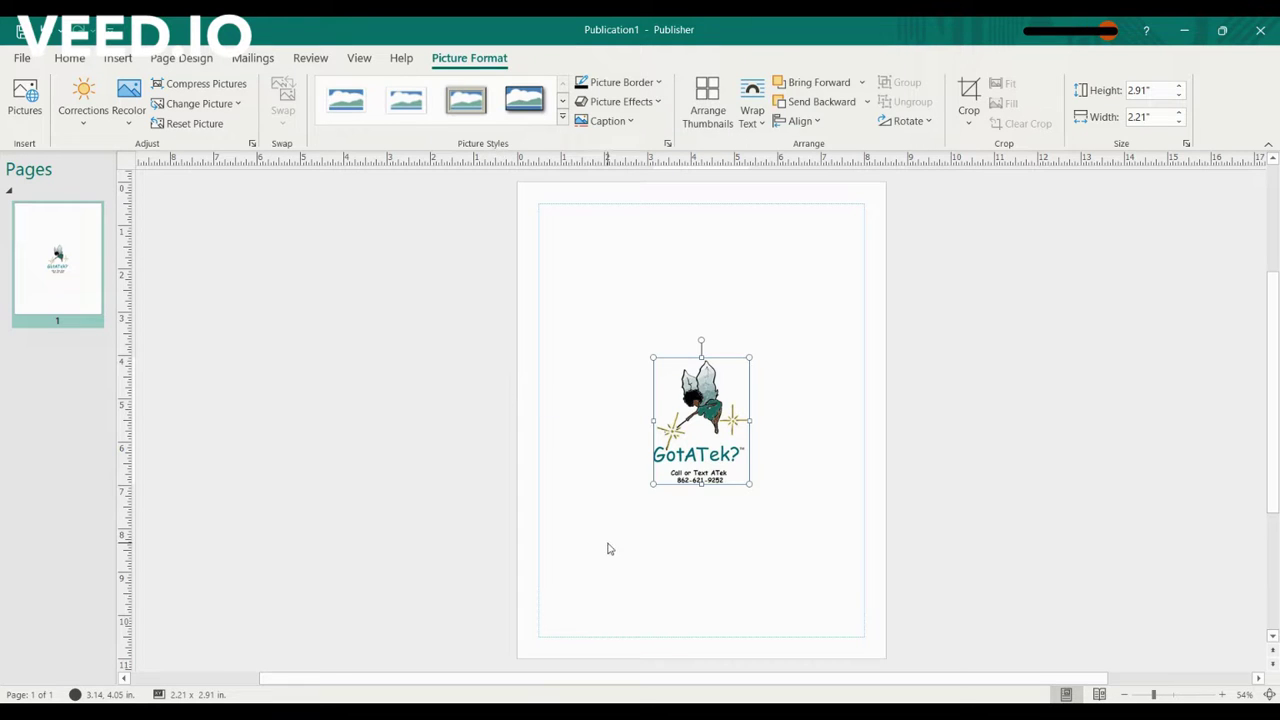
Set the GotATek logo's transparency to 75% in Format Picture so it appears faded.
click(655, 544)
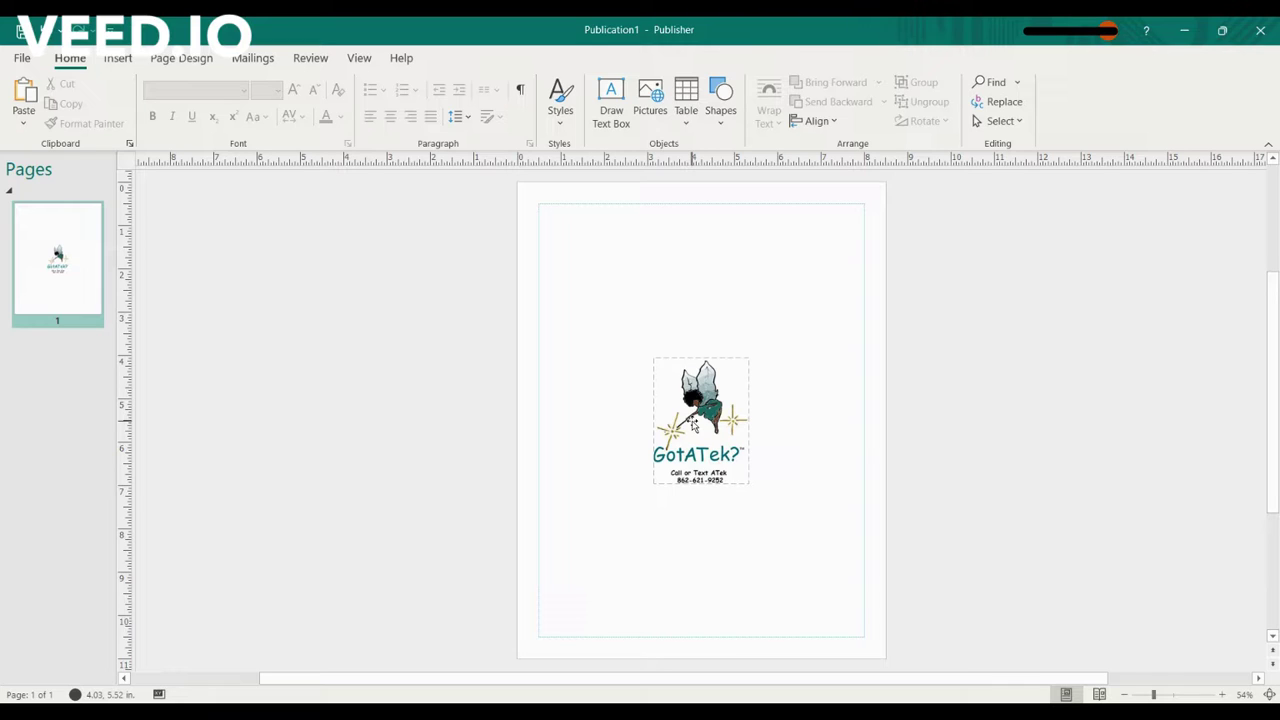
click(693, 425)
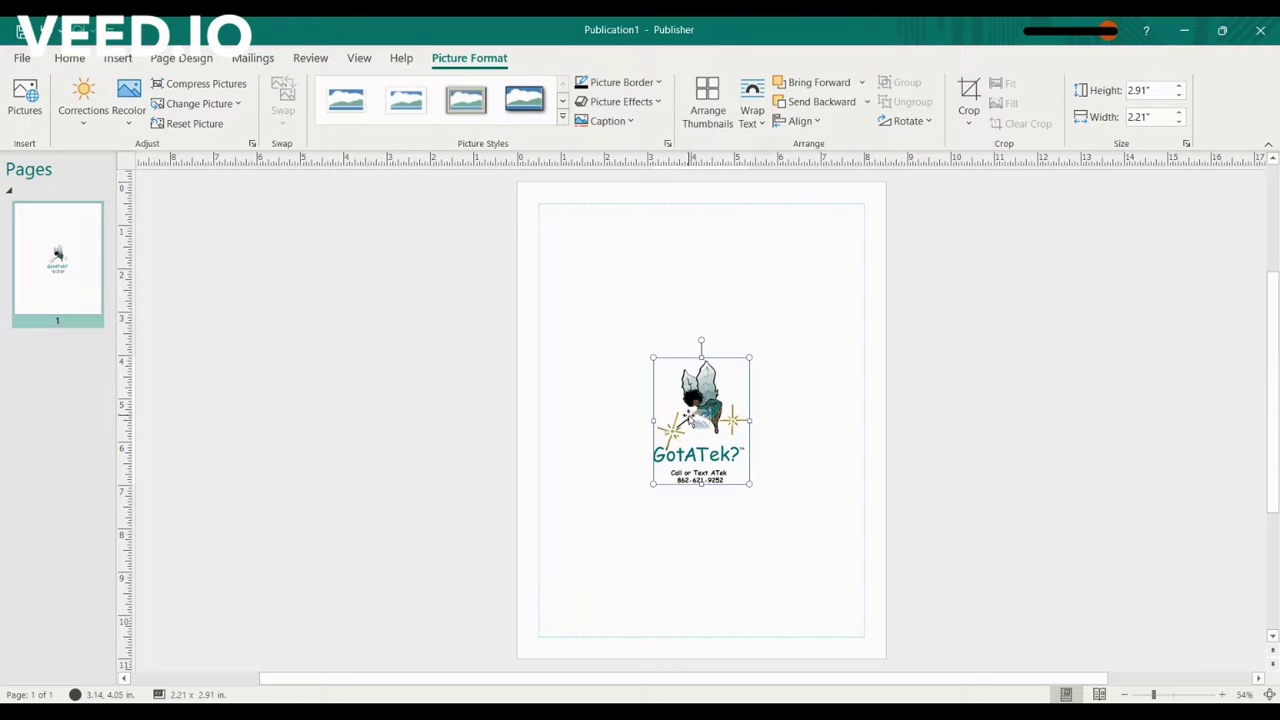
right_click(690, 423)
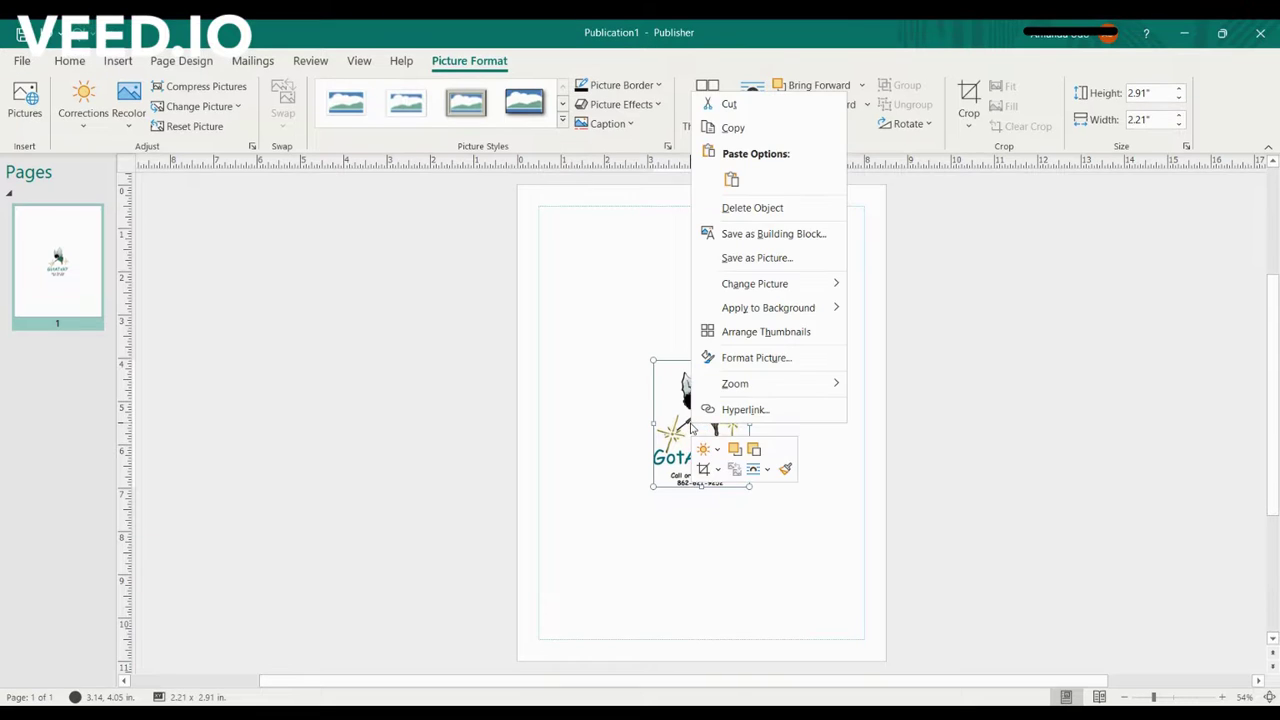
click(756, 357)
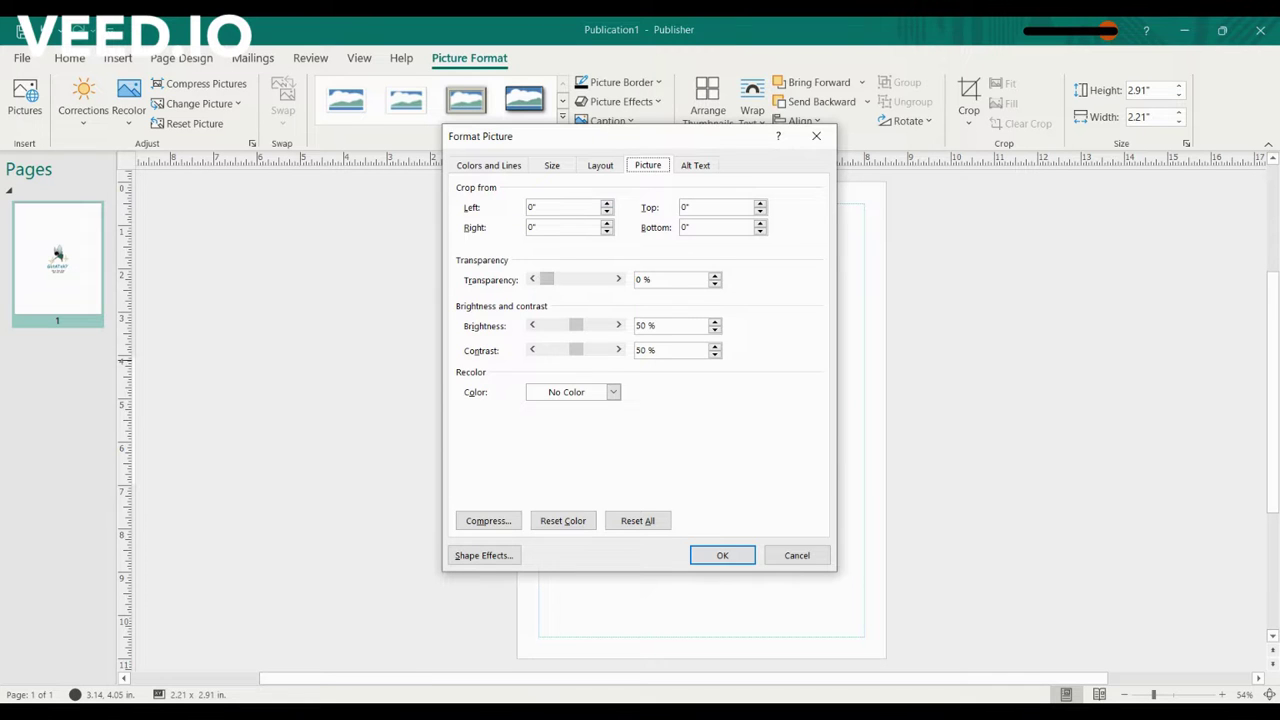
drag(650, 137, 426, 207)
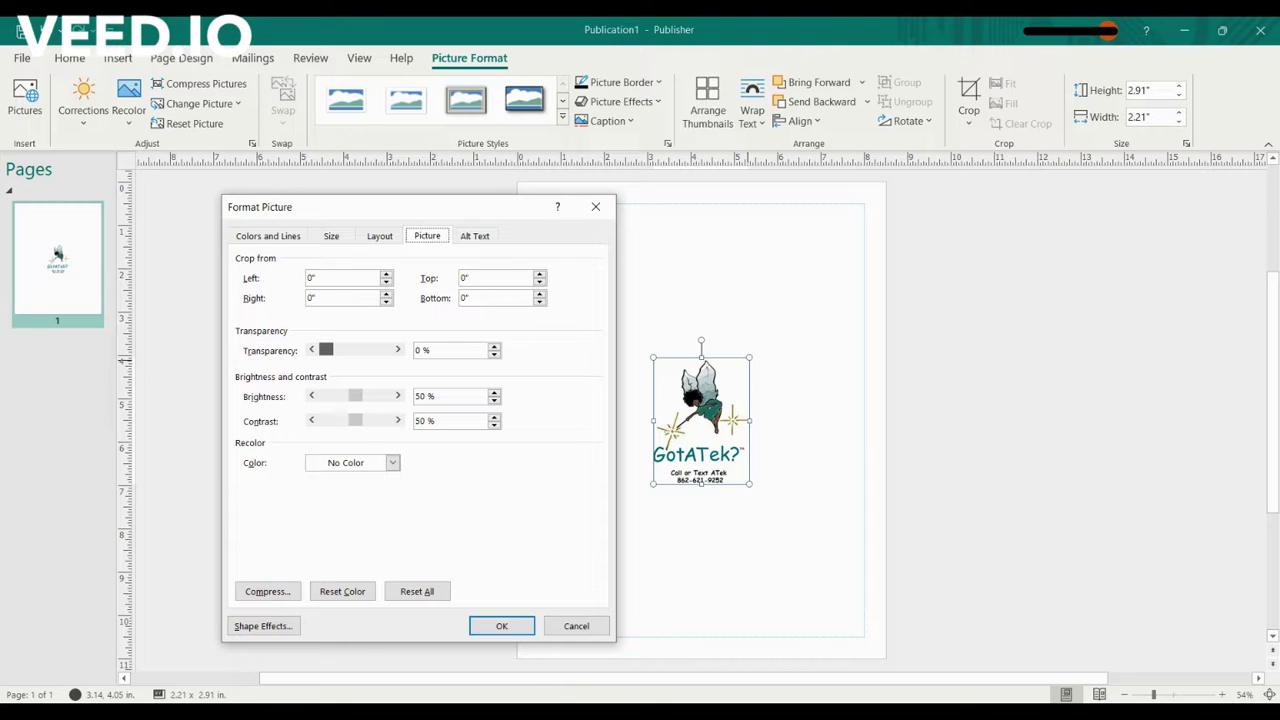
drag(326, 349, 369, 349)
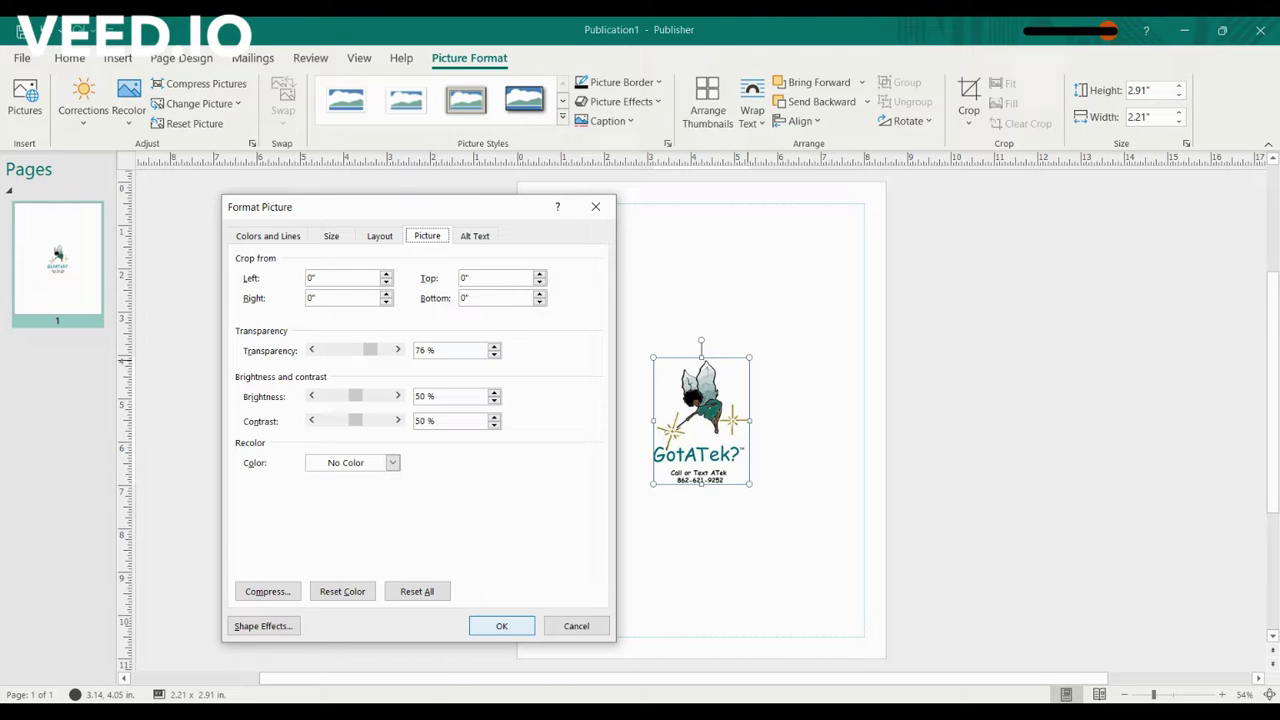
click(501, 625)
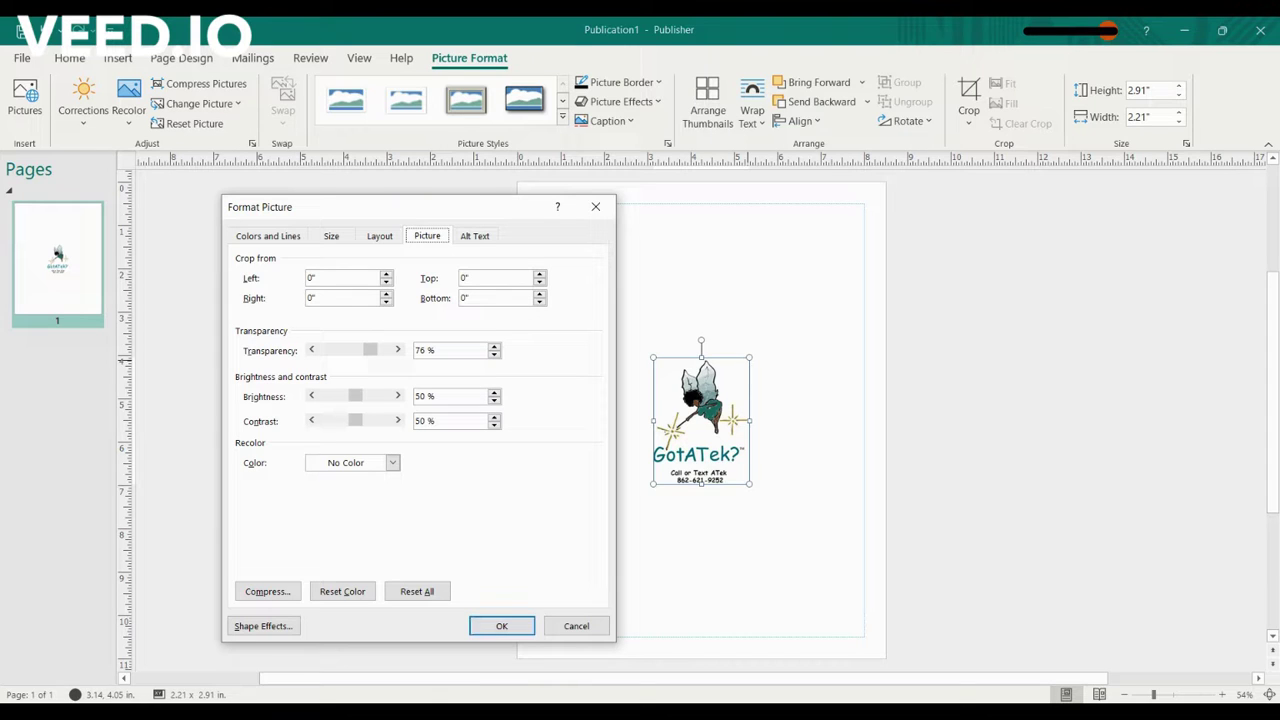
drag(436, 350, 414, 350)
text(75%)
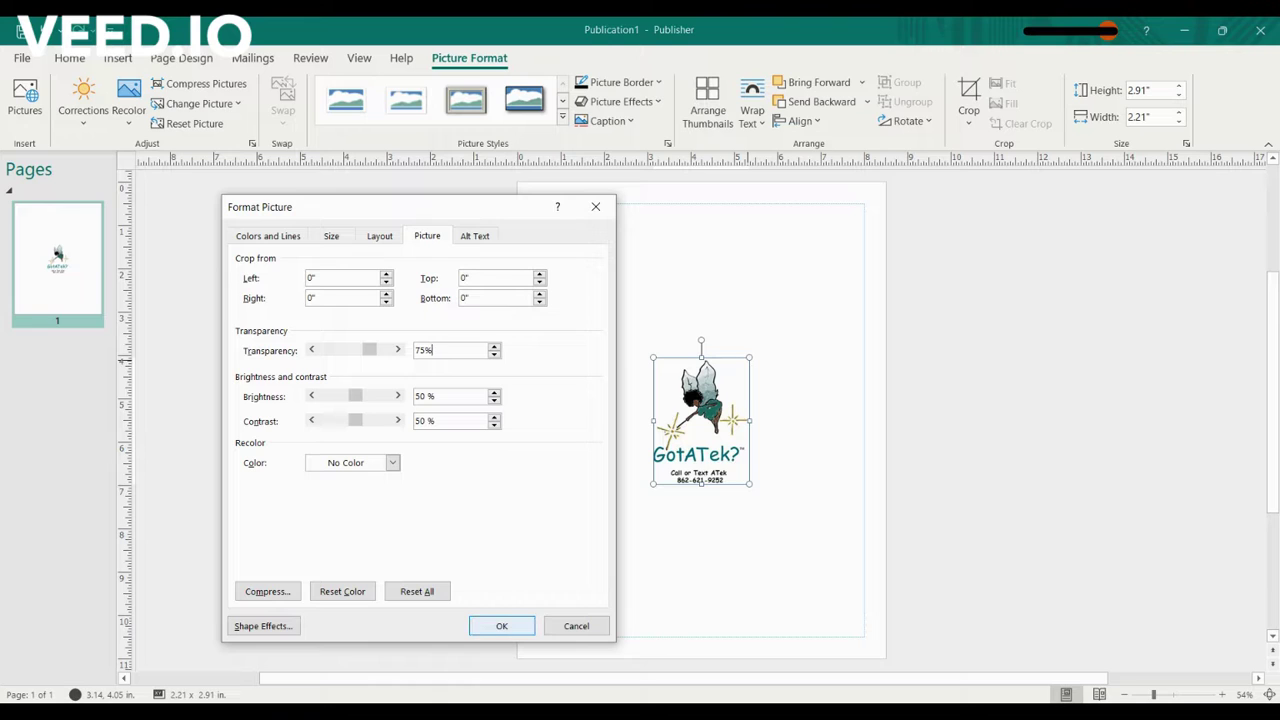
click(506, 628)
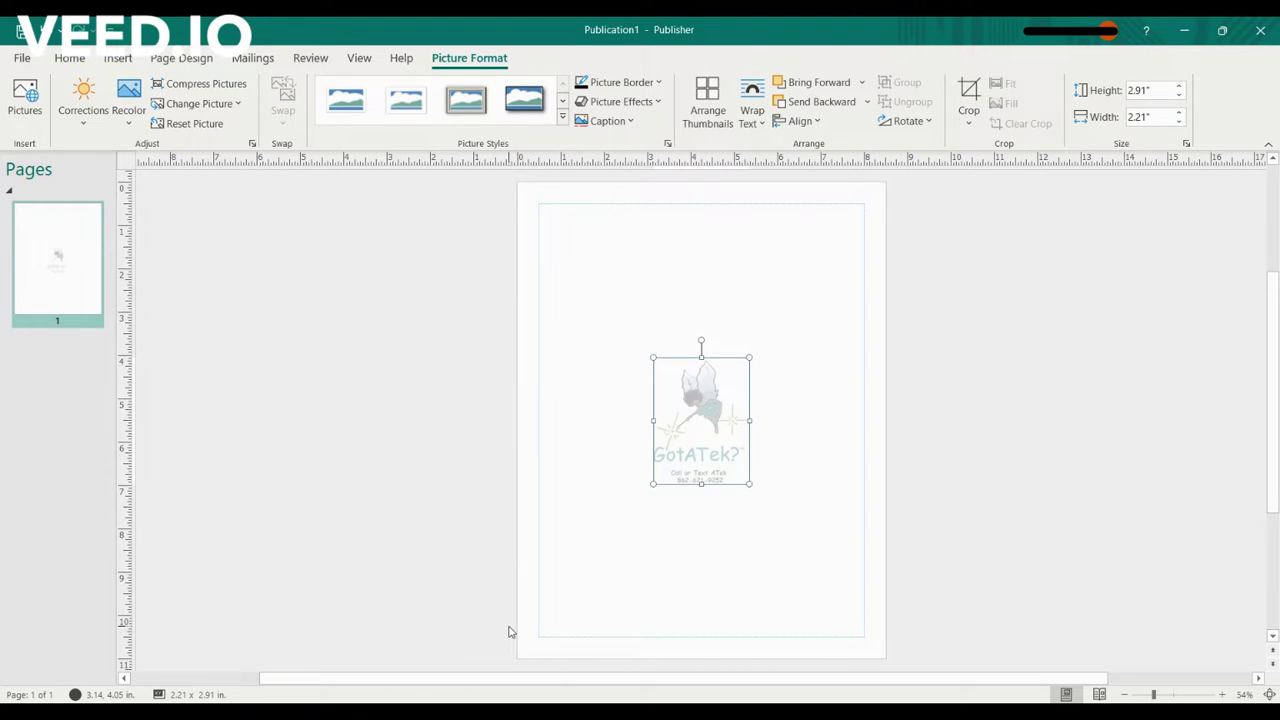
click(702, 518)
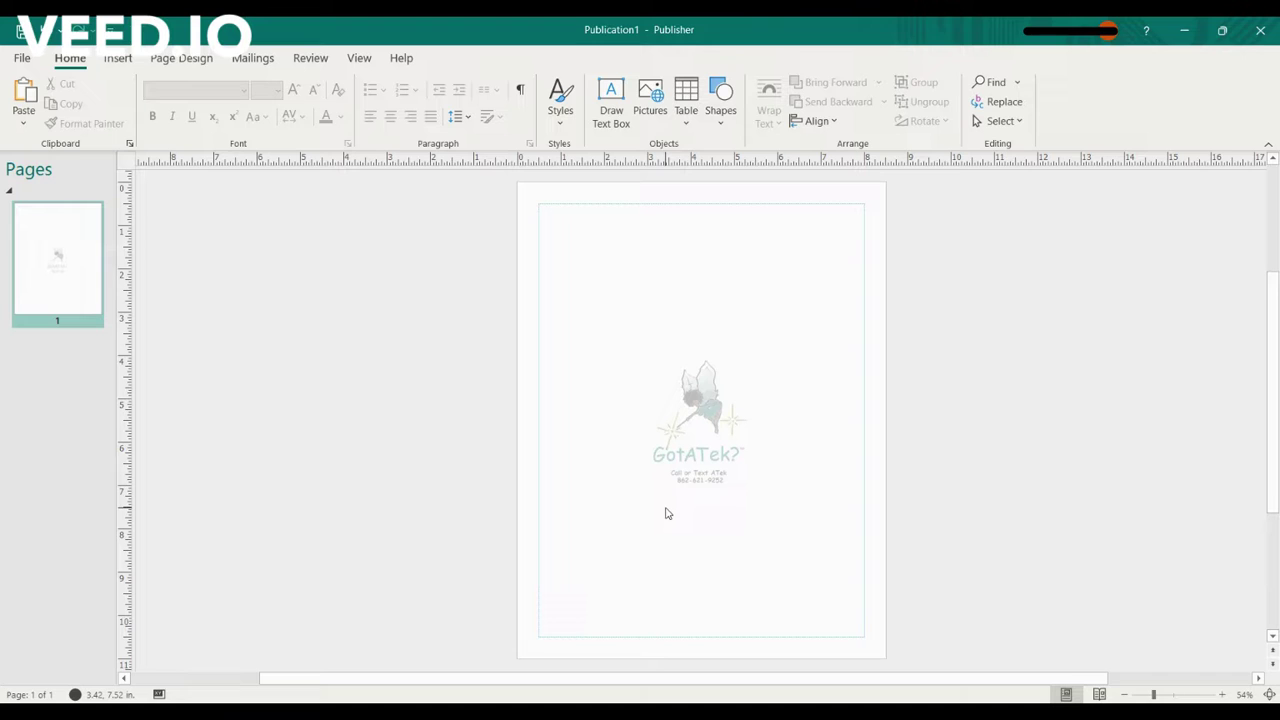
key(ctrl+z)
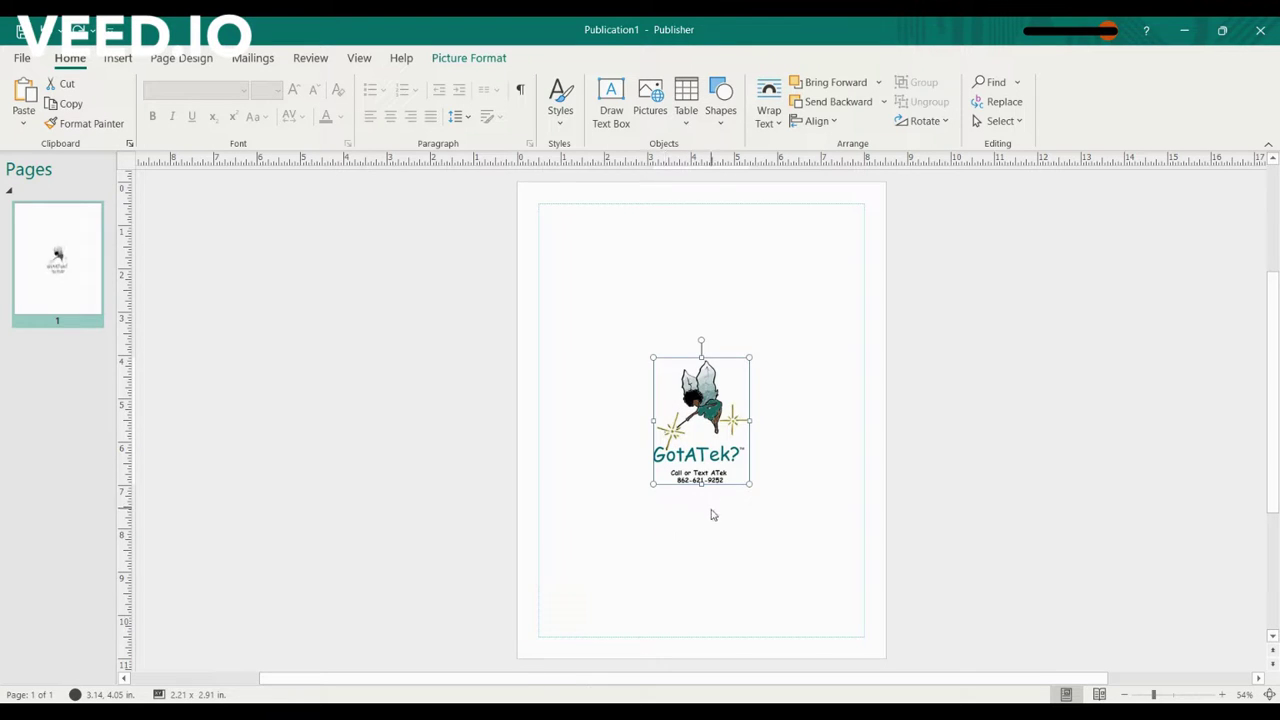
click(709, 523)
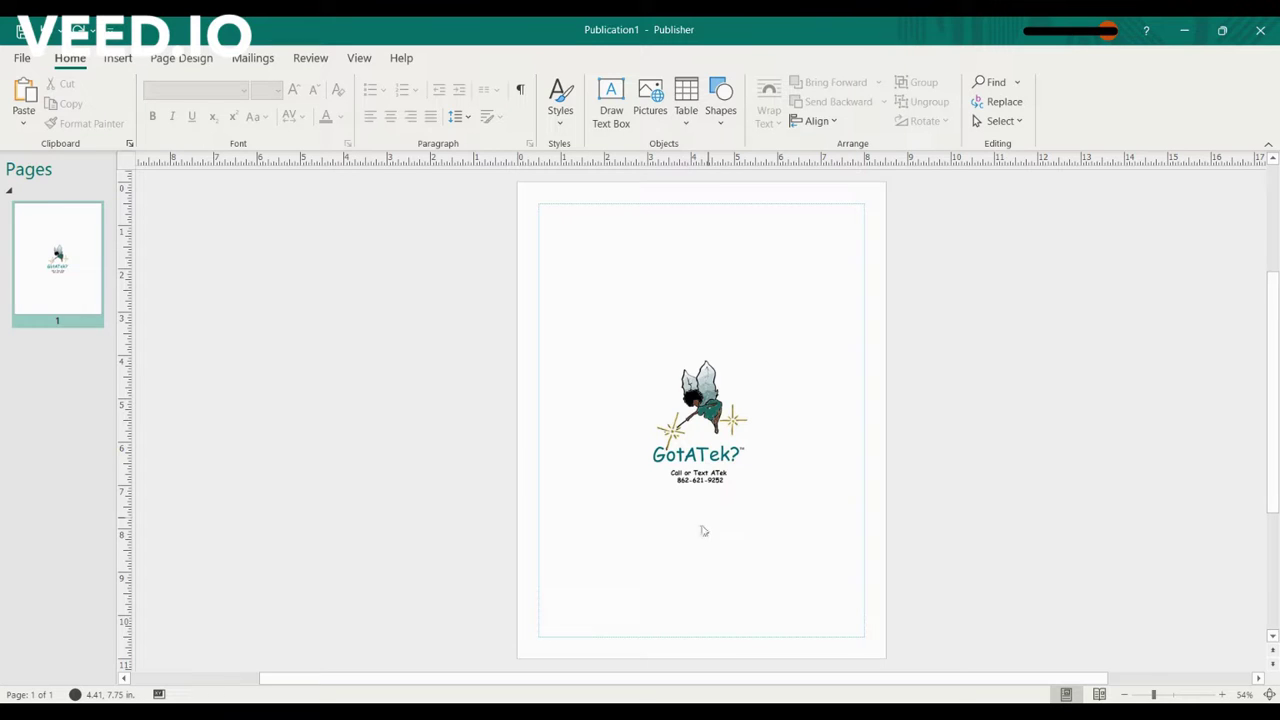
click(695, 407)
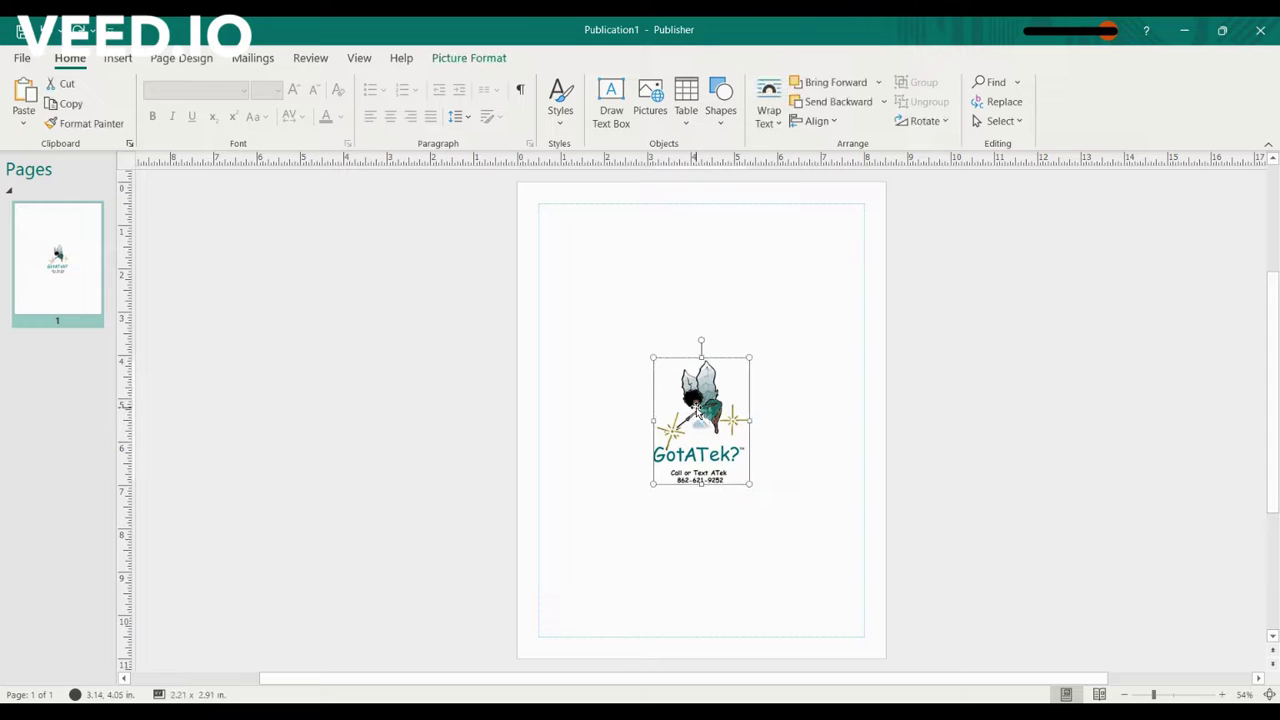
Crop the logo's bottom edge up to just below the GotATek? wordmark, removing the contact lines.
click(475, 58)
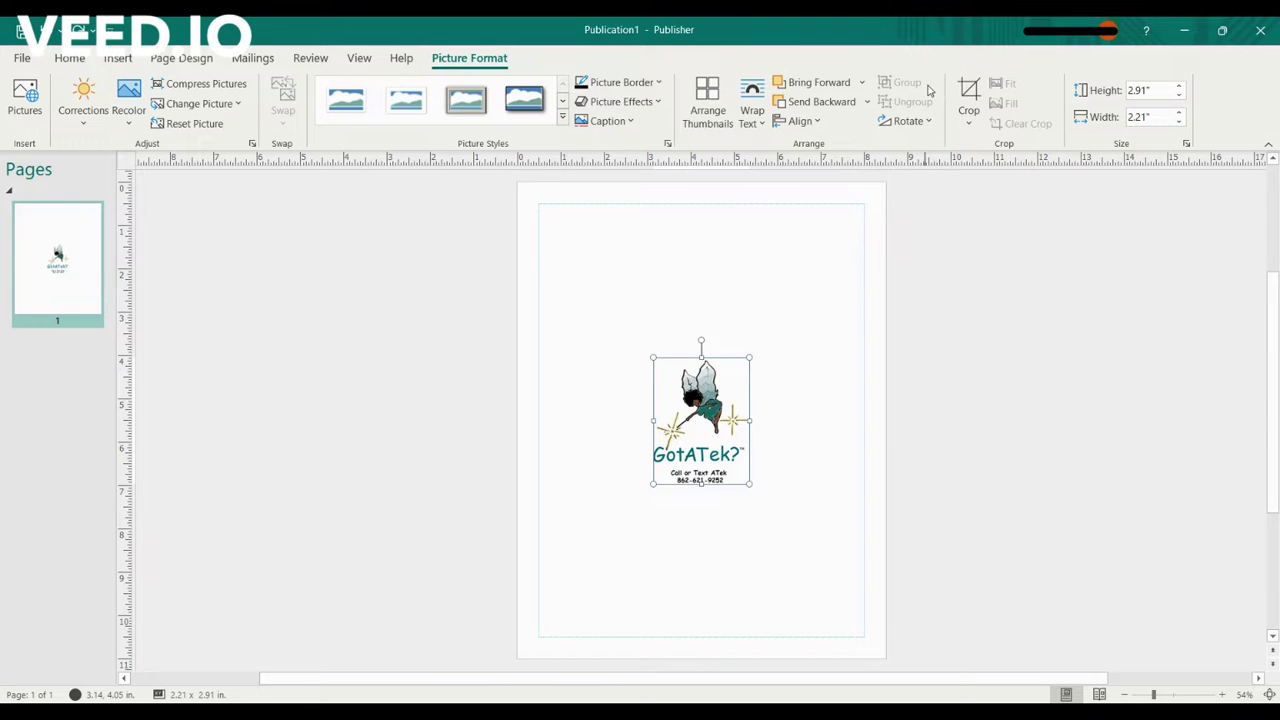
click(968, 92)
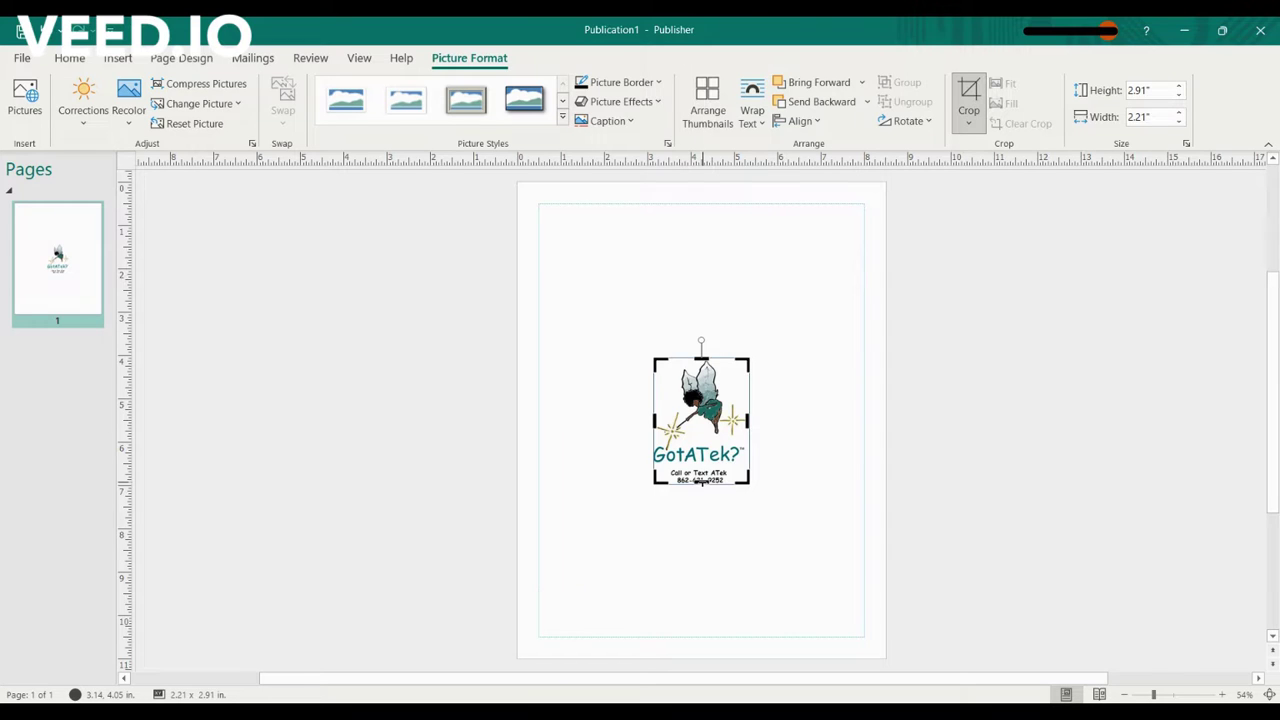
drag(701, 481, 702, 464)
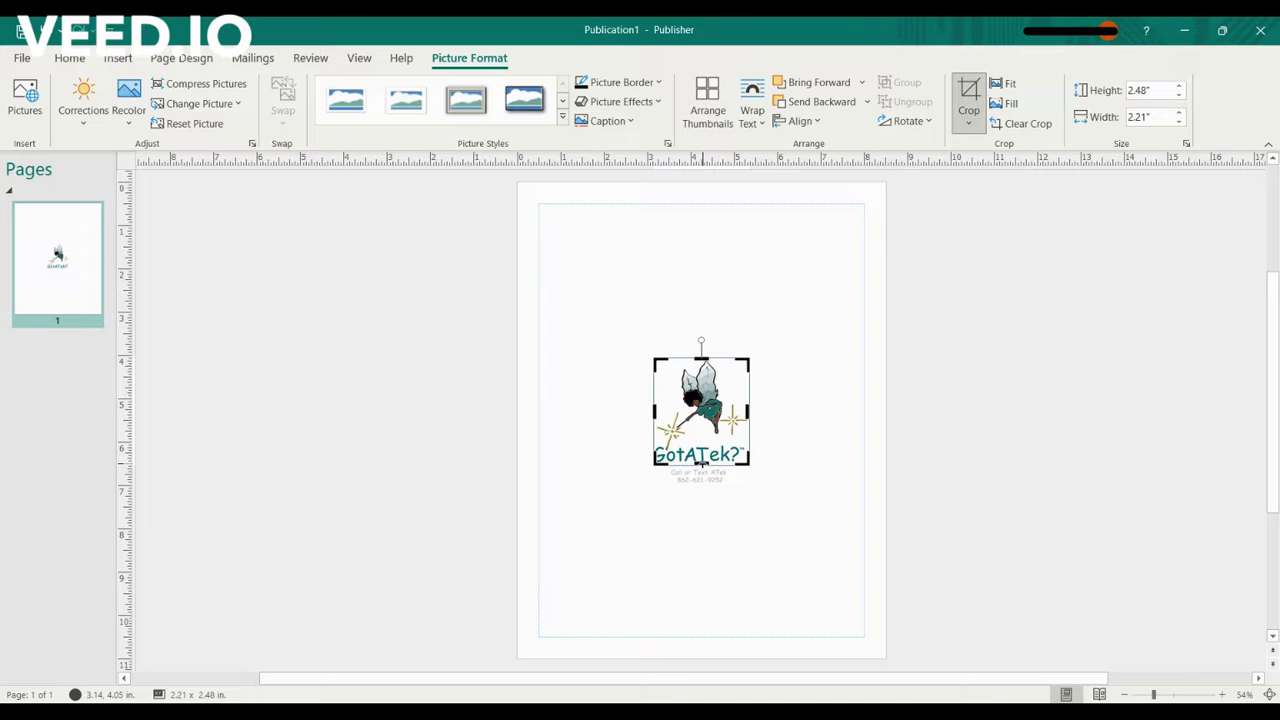
mouse_move(702, 463)
mouse_down()
mouse_move(705, 489)
mouse_move(704, 463)
mouse_up()
click(816, 432)
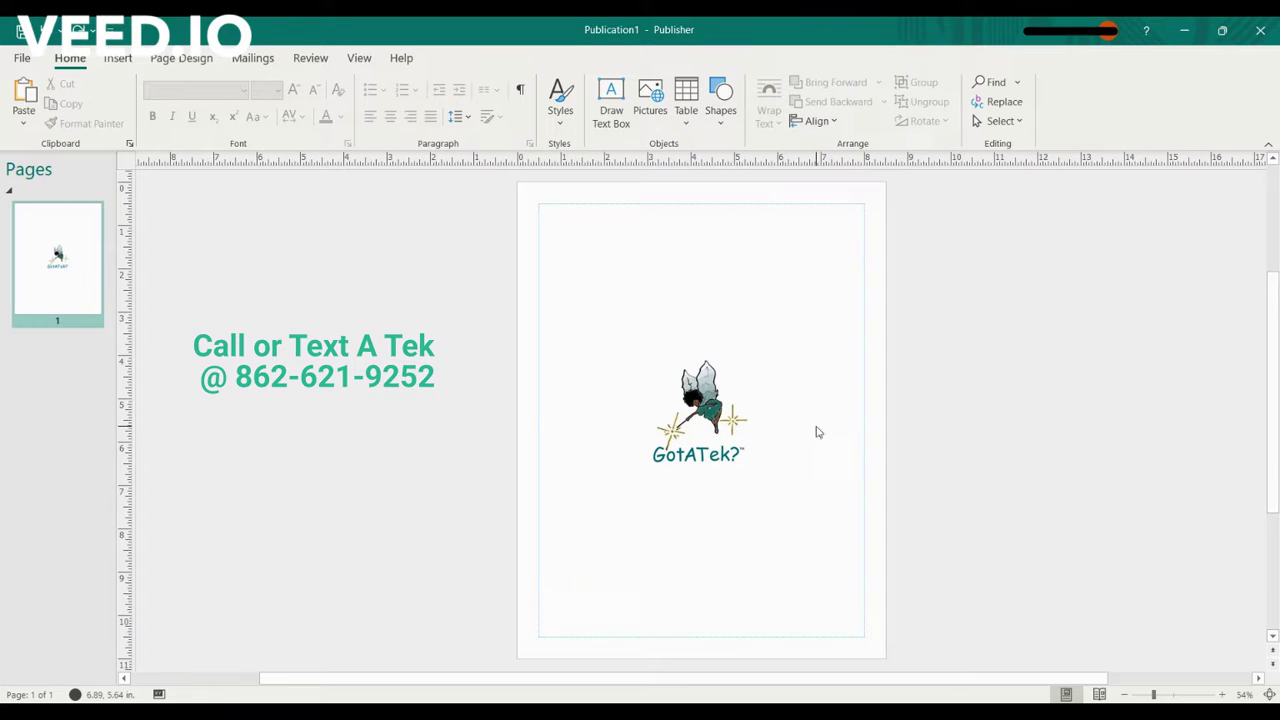
Undo the crop, then stretch the logo wider and taller to show distortion and undo it.
key(ctrl+v)
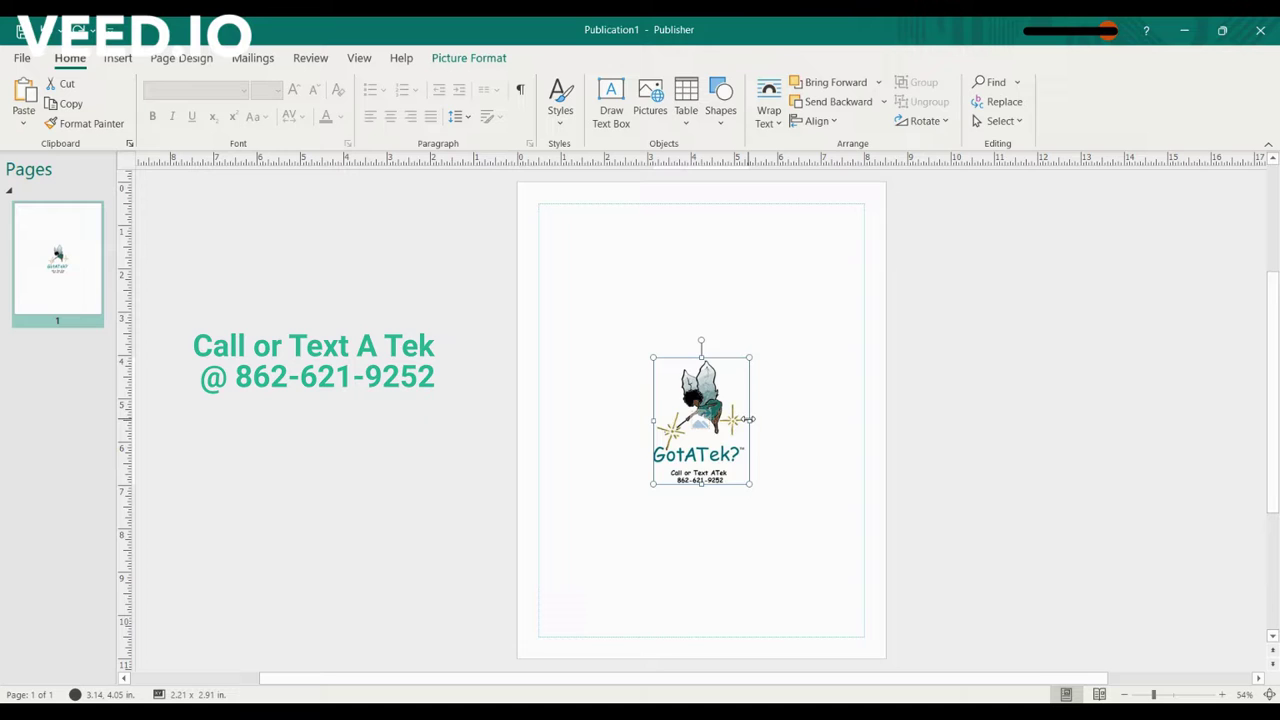
drag(748, 419, 815, 417)
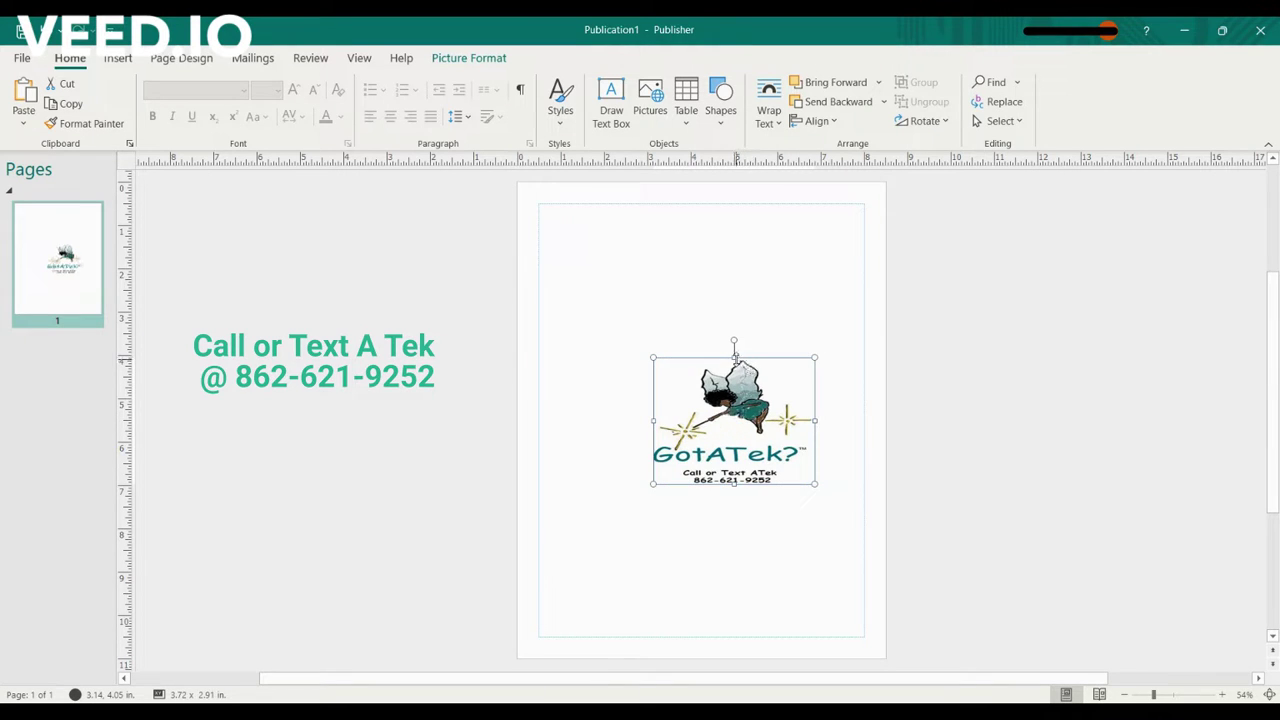
drag(735, 358, 747, 267)
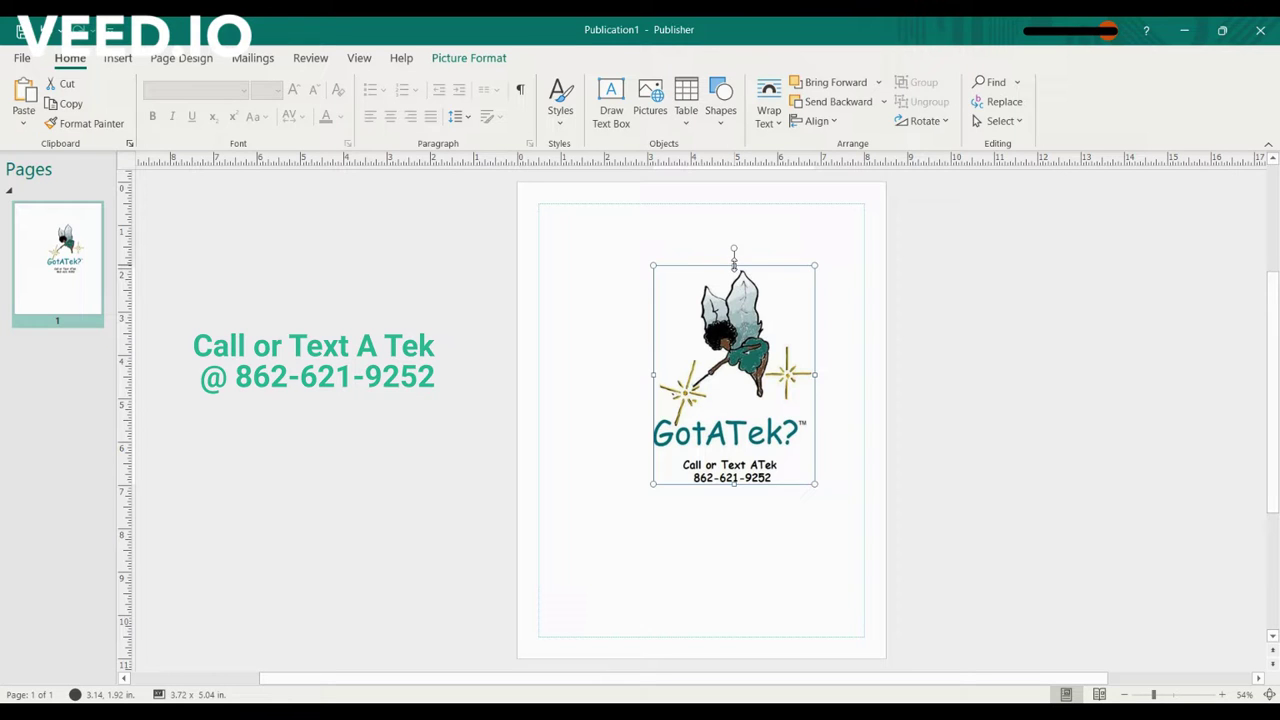
key(ctrl+z)
key(ctrl+z)
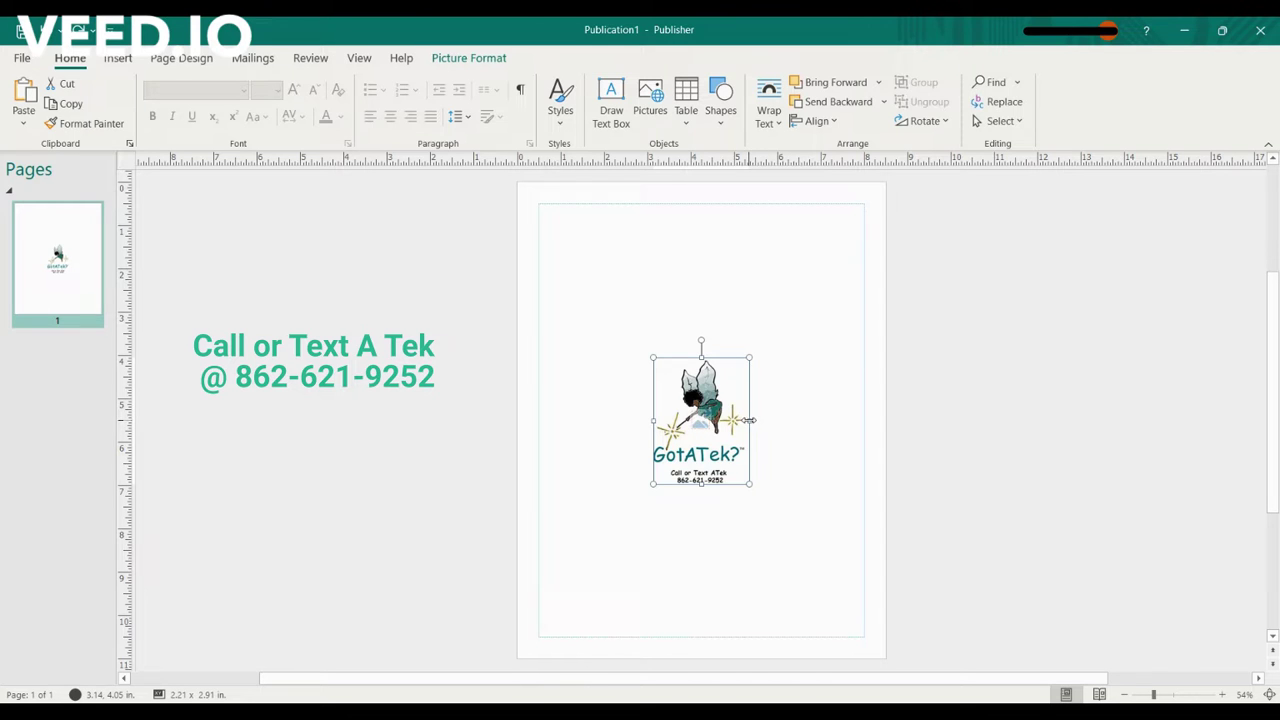
Distort the logo narrower and taller again, then undo every resize back to 2.21 x 2.91 in.
drag(749, 420, 789, 420)
drag(721, 357, 736, 276)
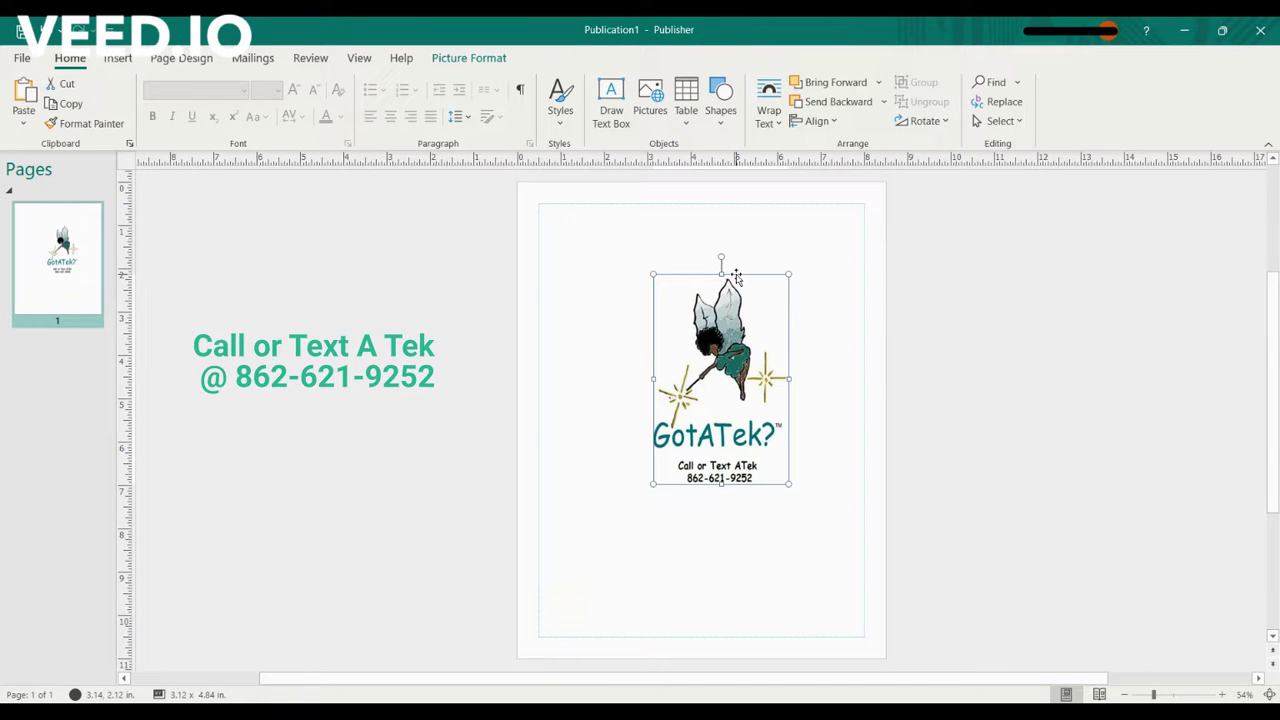
key(ctrl+z)
key(ctrl+z)
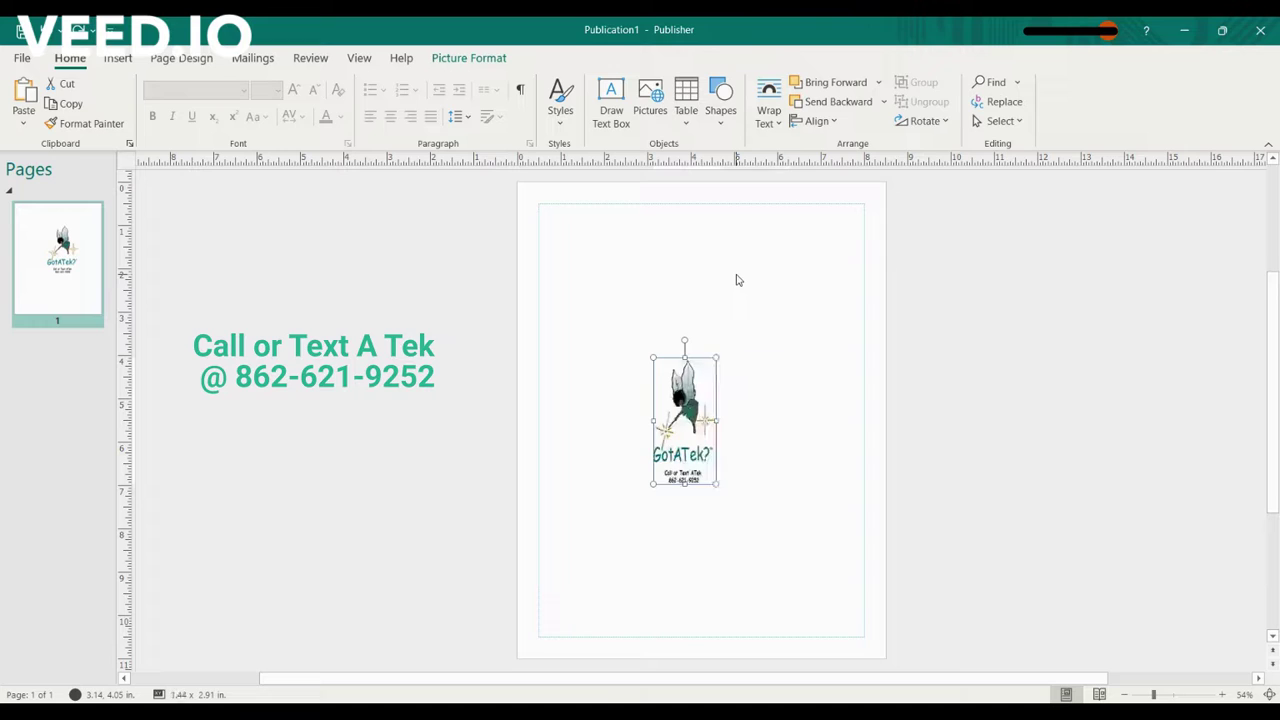
key(ctrl+z)
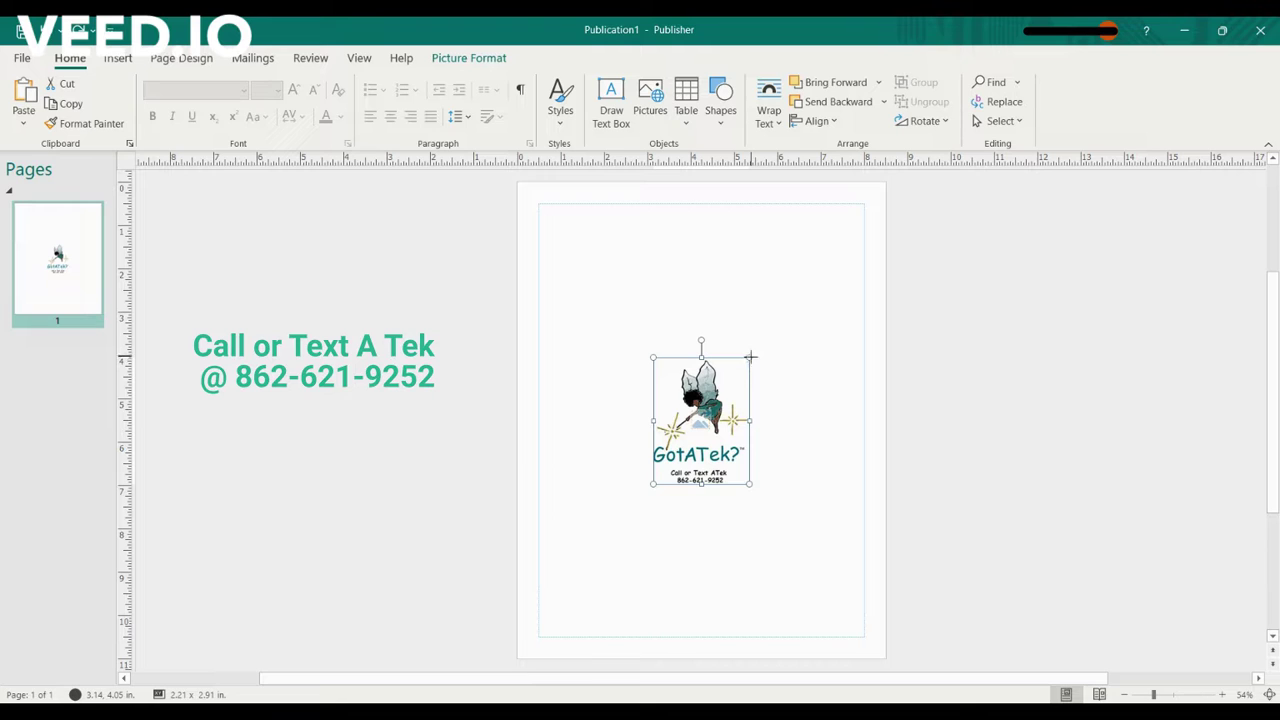
Resize the logo from its top-right corner, larger then smaller, to about 1.76 x 2.32 in.
drag(750, 356, 795, 304)
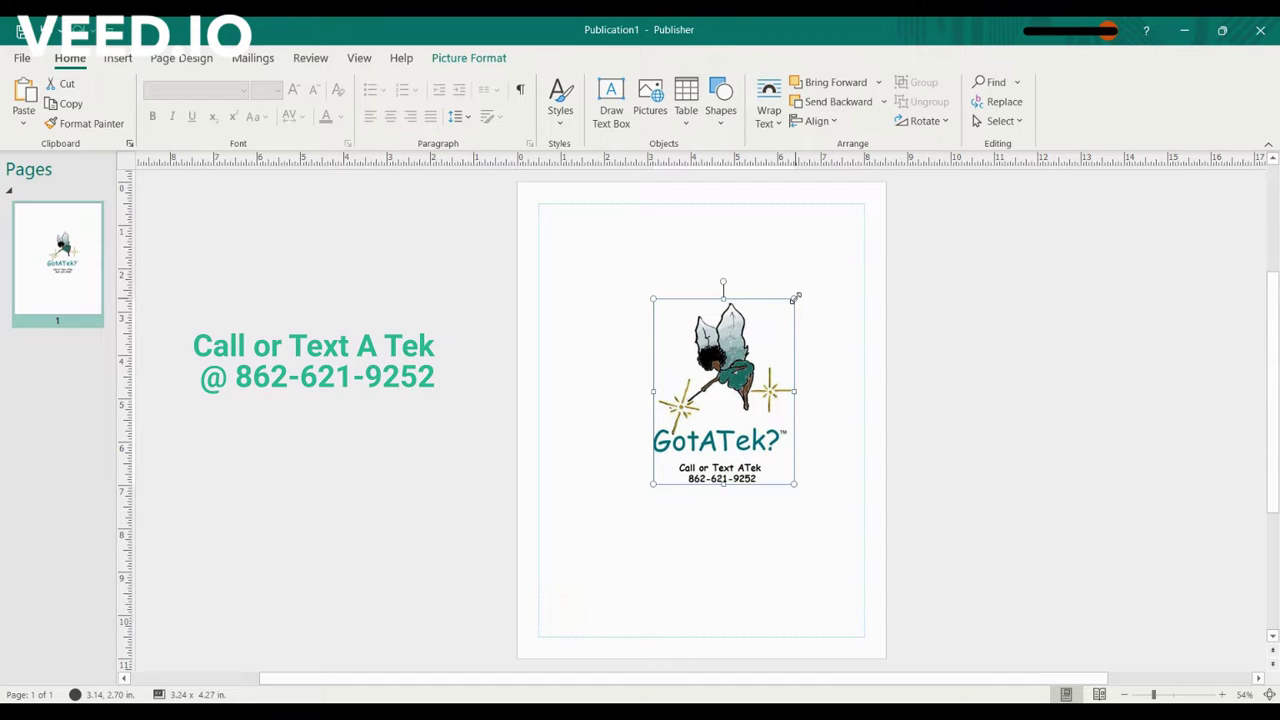
drag(794, 298, 730, 383)
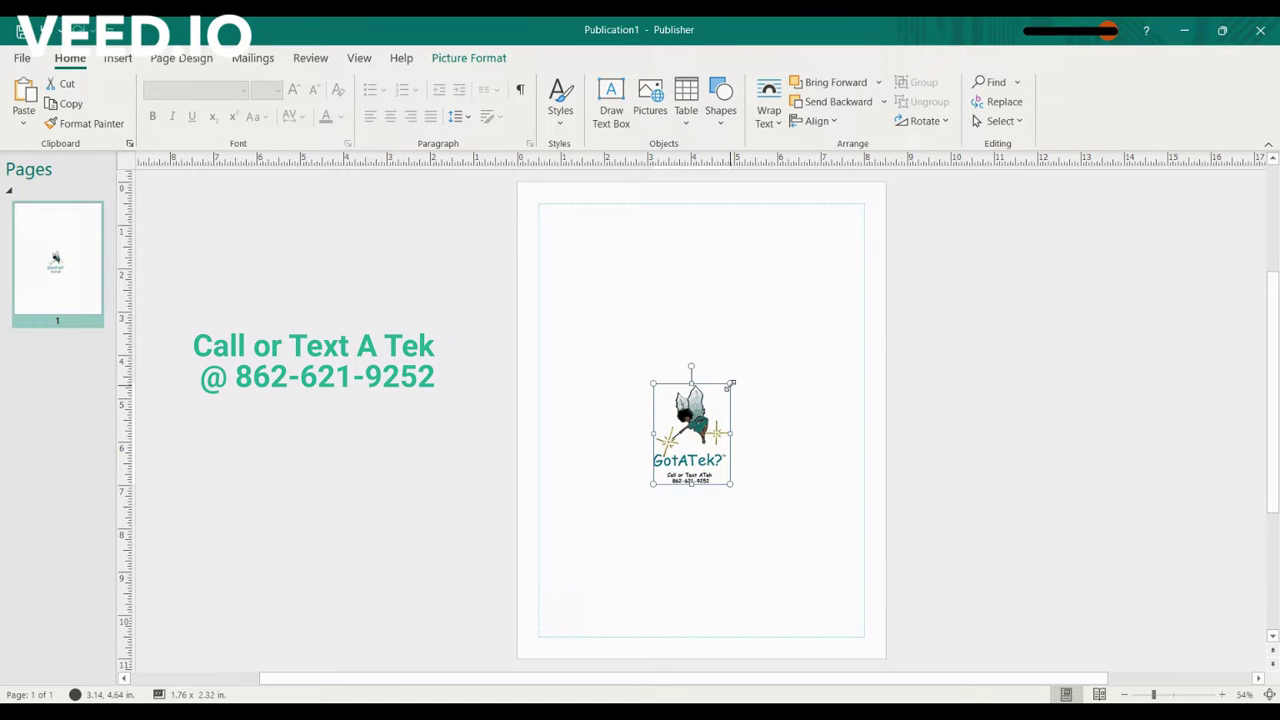
click(744, 636)
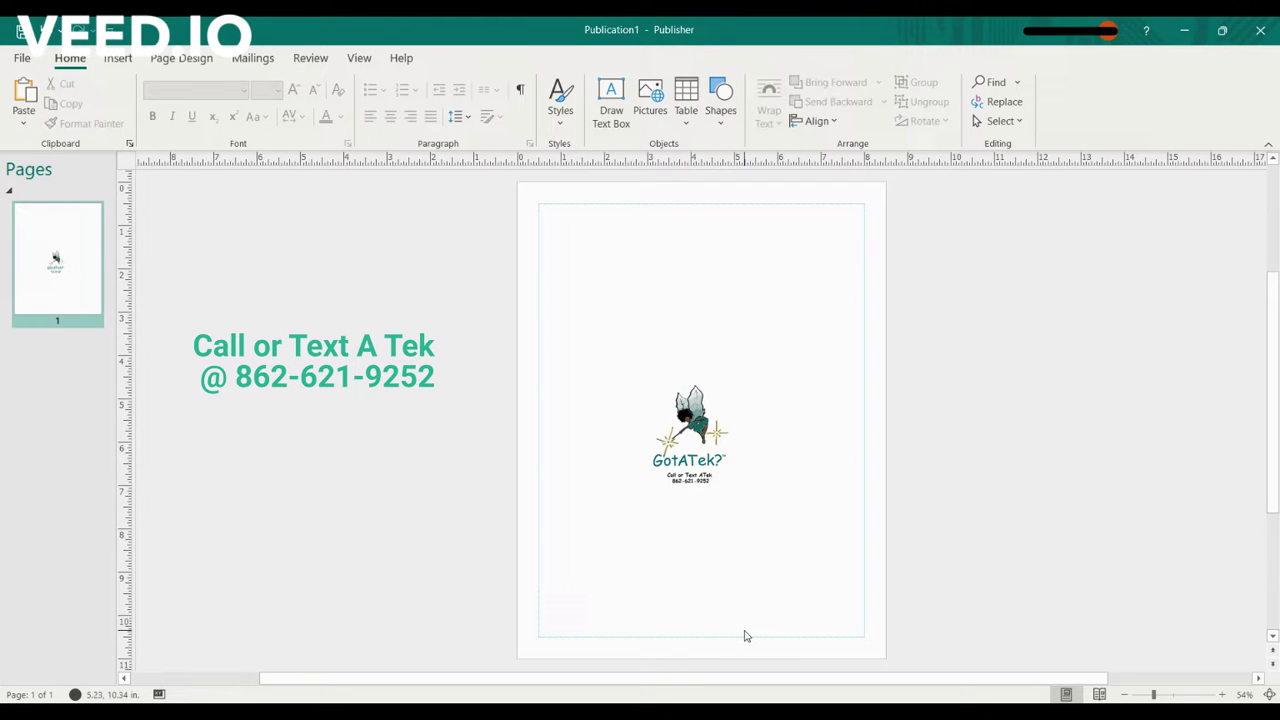